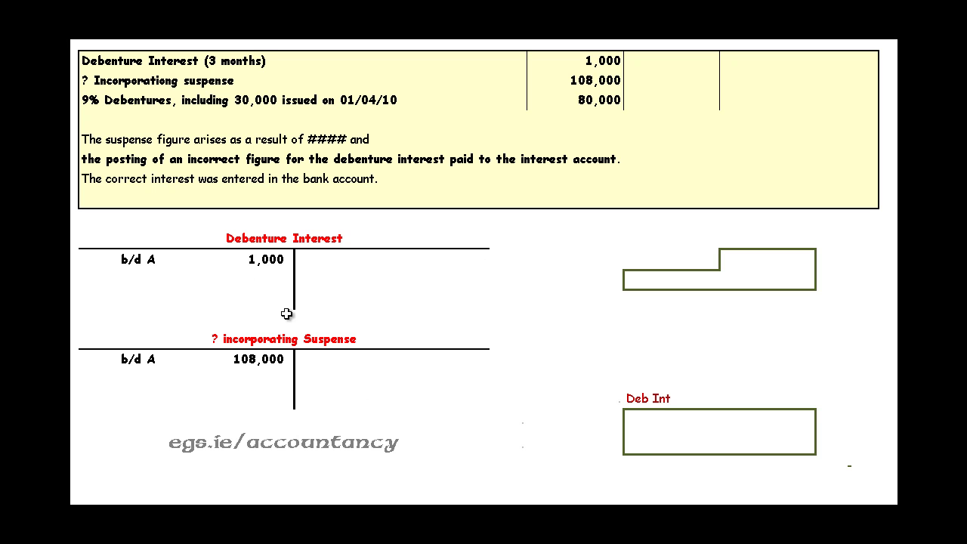
- Enter 'P & L' on the credit side of both the Debenture Interest and Suspense accounts
{"action": "left_click", "coordinate": [340, 261]}
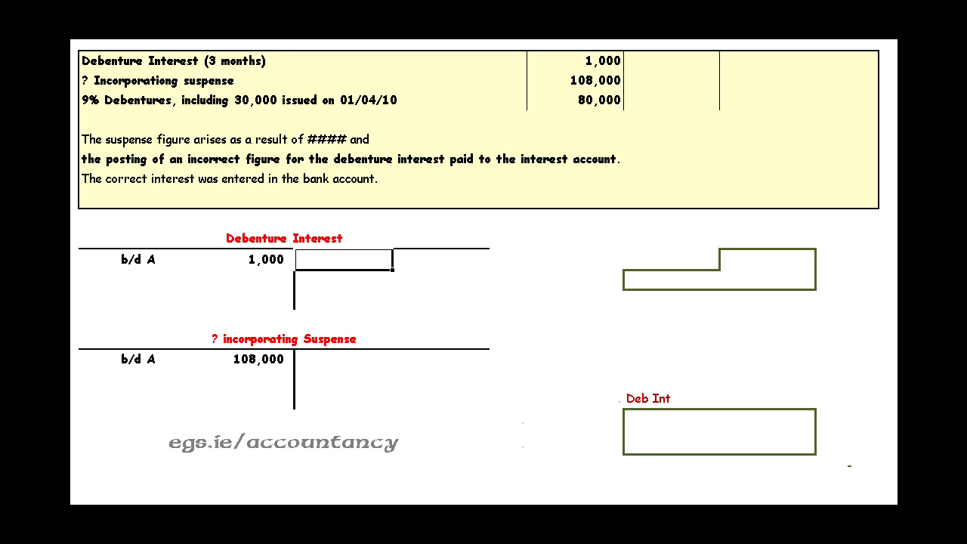
{"action": "type", "text": "p"}
{"action": "type", "text": "ln"}
{"action": "key", "text": "Tab"}
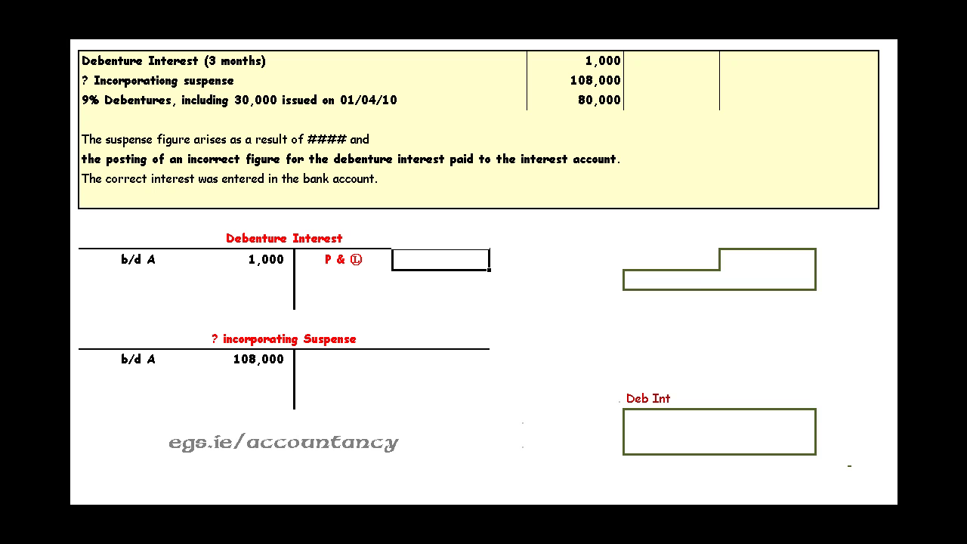
{"action": "left_click", "coordinate": [348, 361]}
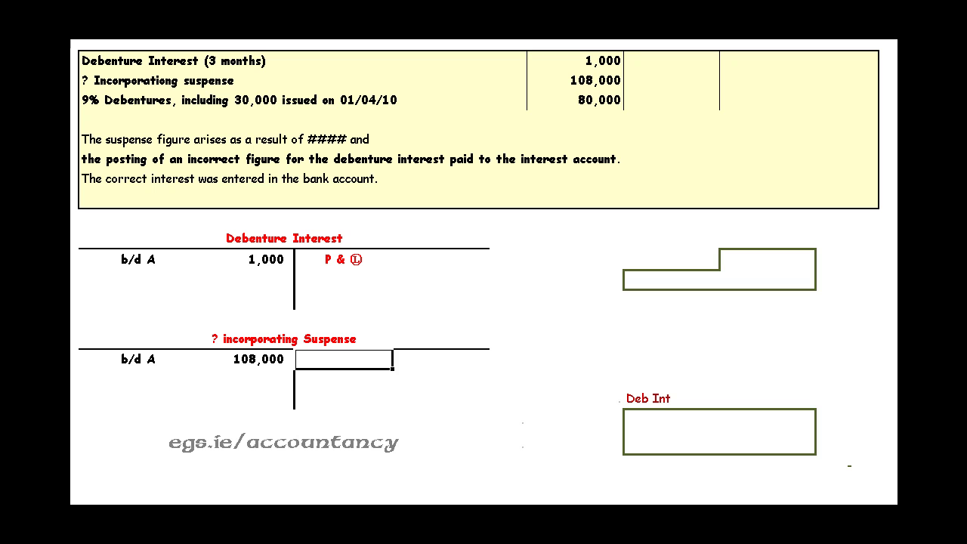
{"action": "type", "text": "InP & L"}
{"action": "key", "text": "Tab"}
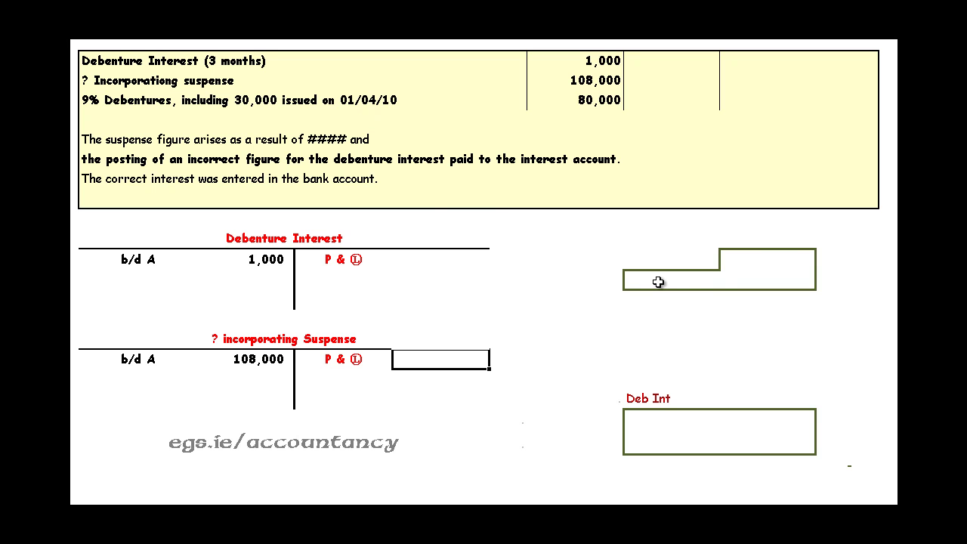
- Put 80 in the upper timeline box and 50 in the lower-left box
{"action": "left_click", "coordinate": [777, 264]}
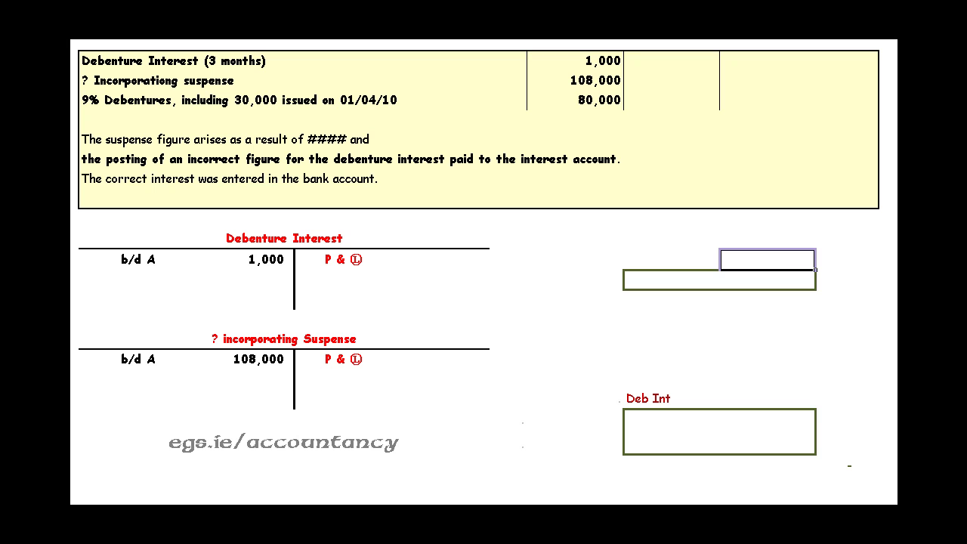
{"action": "type", "text": "80"}
{"action": "key", "text": "Return"}
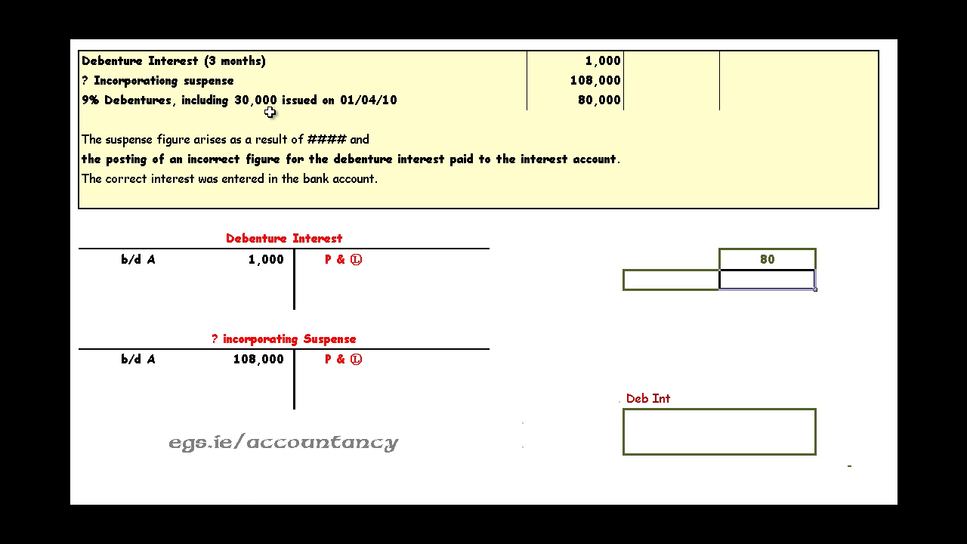
{"action": "left_click", "coordinate": [675, 280]}
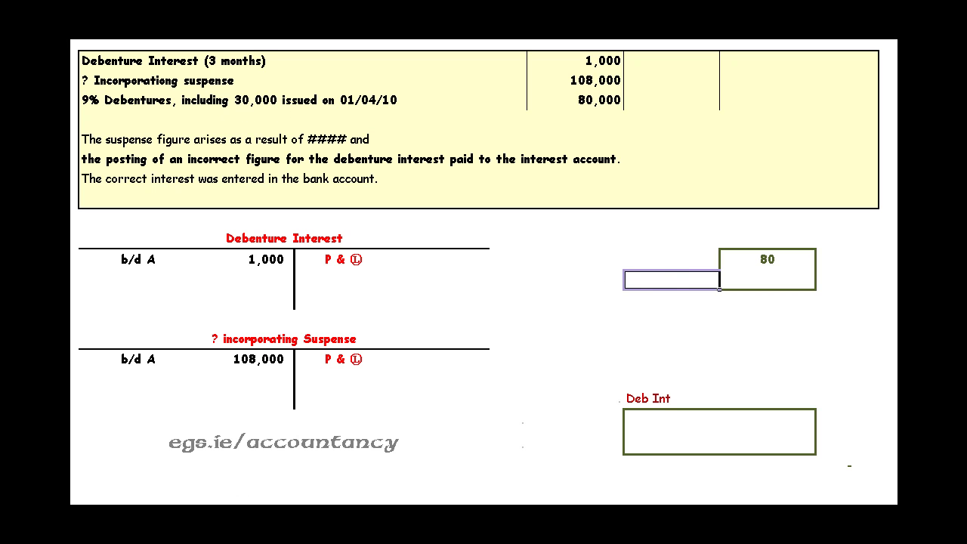
{"action": "type", "text": "50"}
{"action": "key", "text": "Return"}
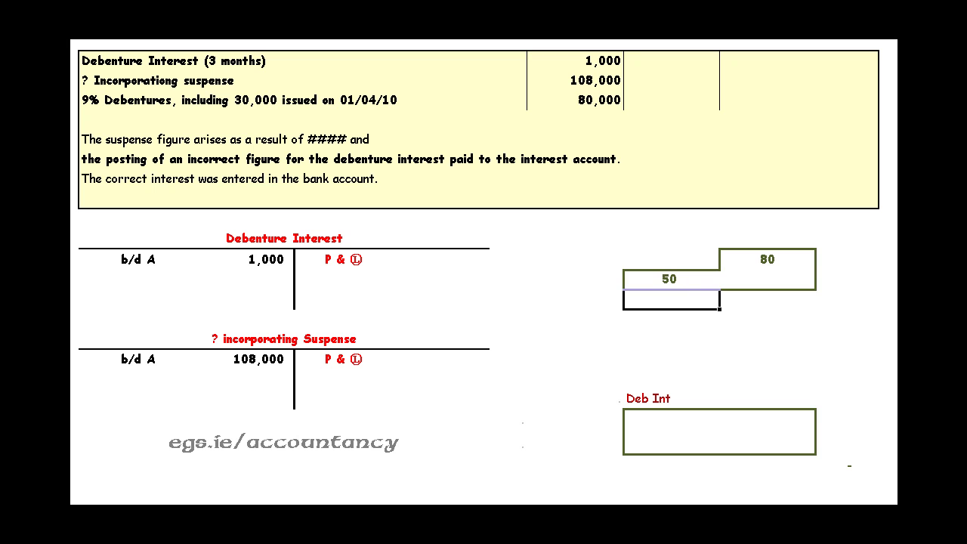
{"action": "left_click", "coordinate": [888, 339]}
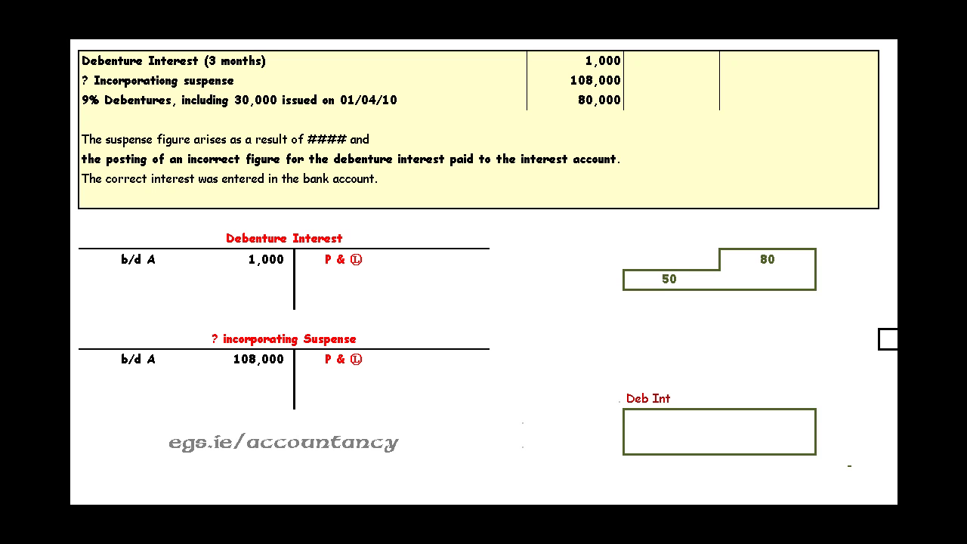
- Date the timeline 01/04/2010 and label the periods 3m under 50 and 9m under 80
{"action": "left_click", "coordinate": [710, 238]}
{"action": "type", "text": "01/"}
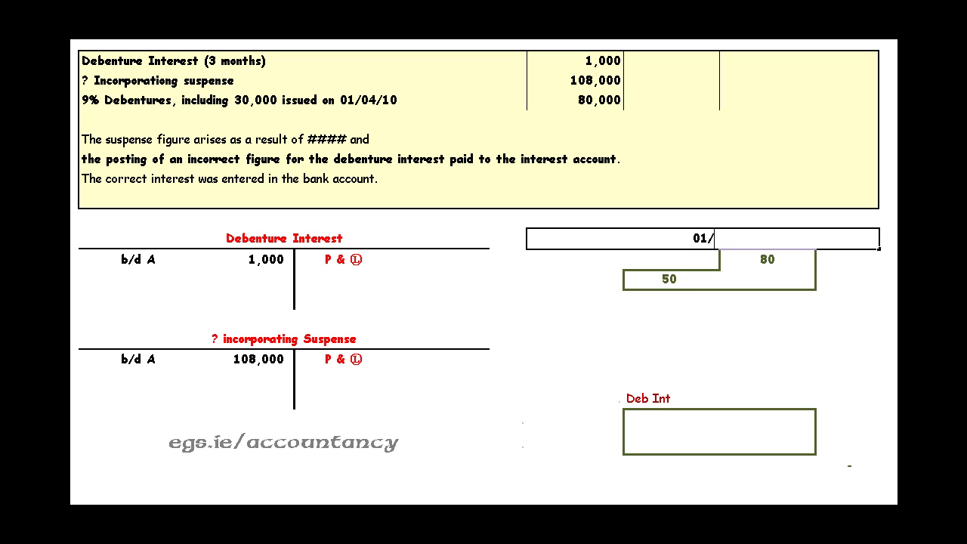
{"action": "type", "text": "04/2010"}
{"action": "key", "text": "Return"}
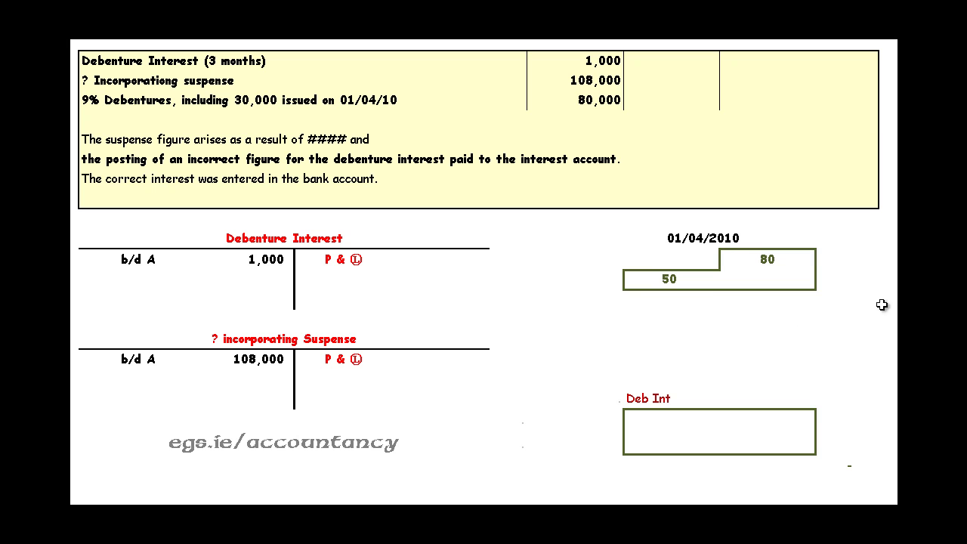
{"action": "left_click", "coordinate": [657, 300]}
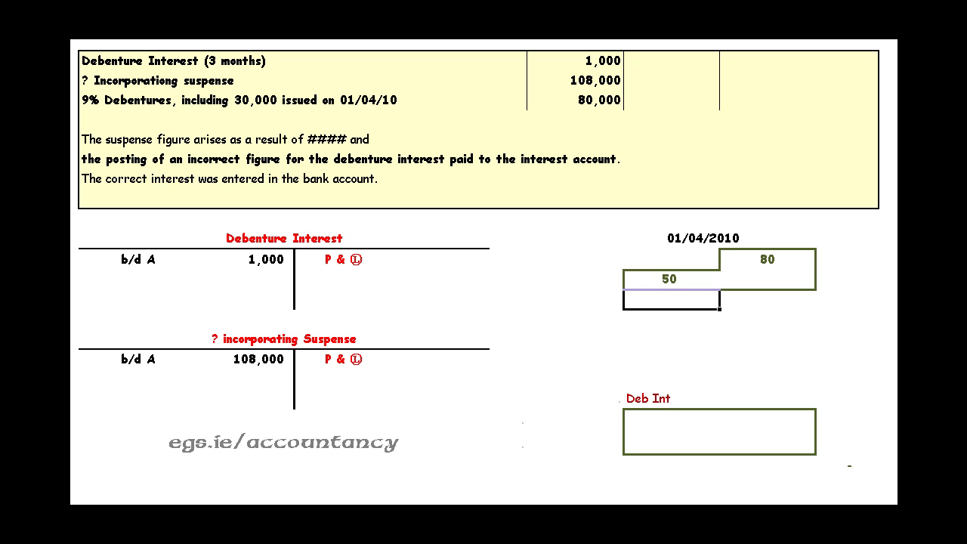
{"action": "type", "text": "3m"}
{"action": "key", "text": "Tab"}
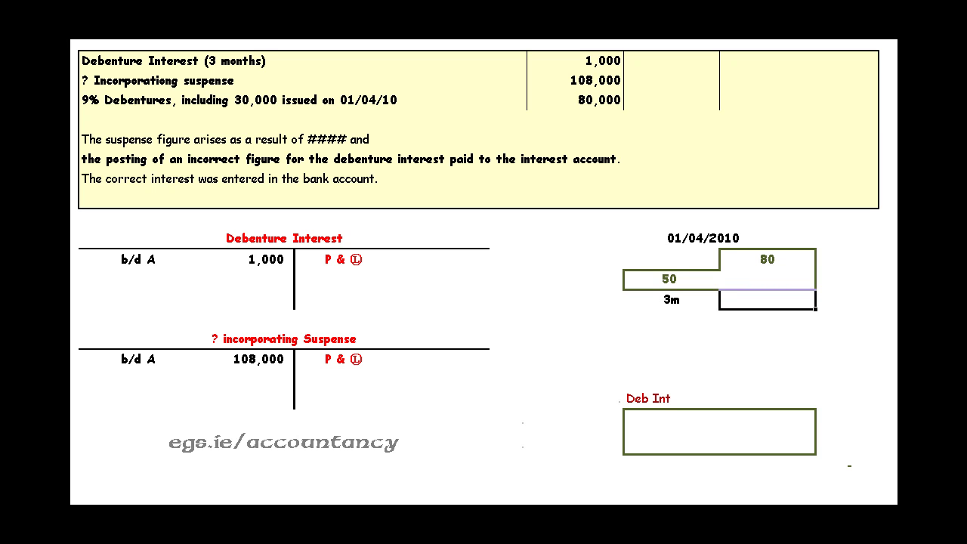
{"action": "type", "text": "9m"}
{"action": "key", "text": "Tab"}
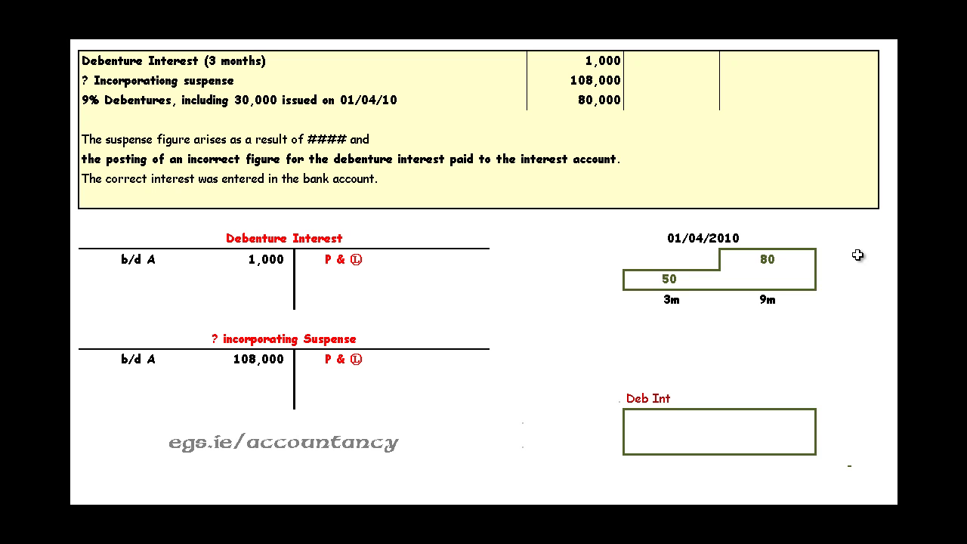
- Note the 9% interest rate beside the timeline
{"action": "left_click", "coordinate": [851, 259]}
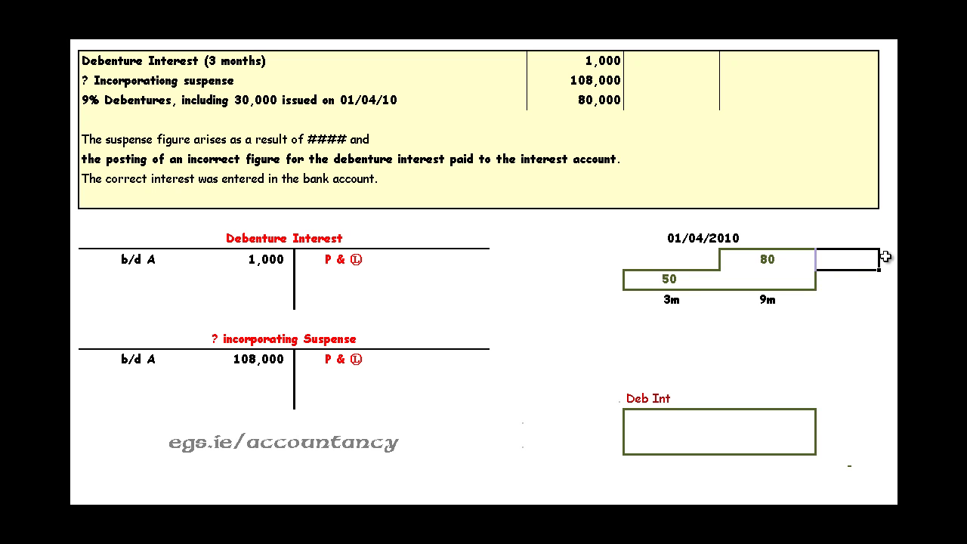
{"action": "type", "text": "%"}
{"action": "key", "text": "Down"}
{"action": "type", "text": "9"}
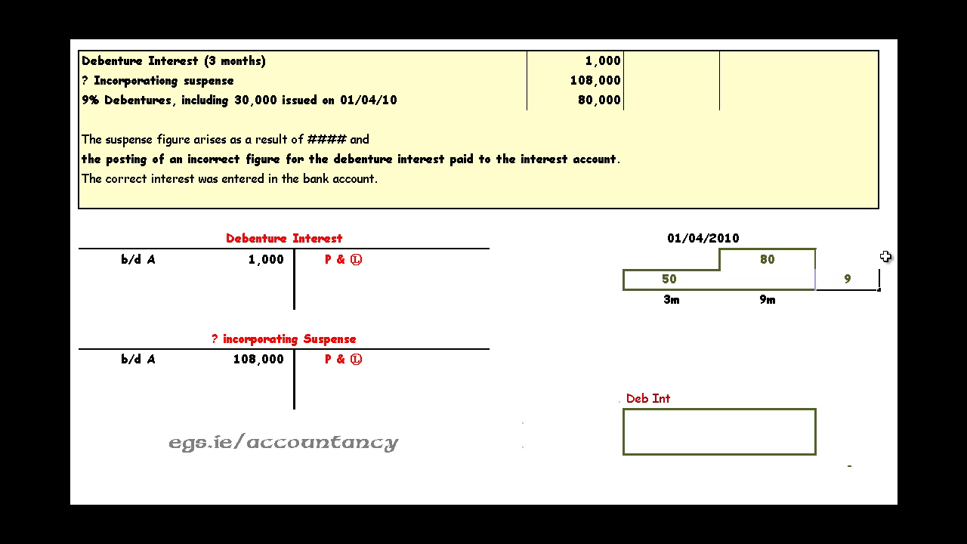
{"action": "left_click", "coordinate": [888, 360]}
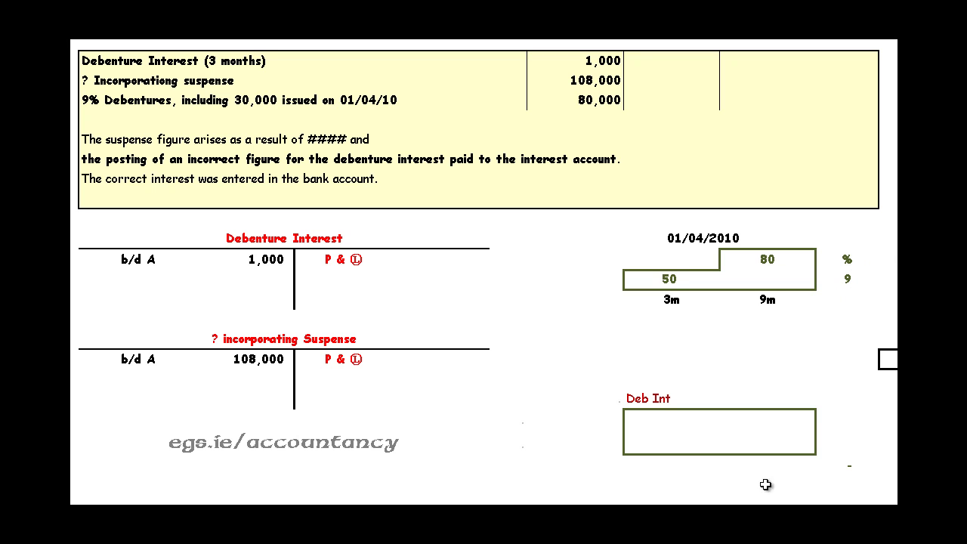
{"action": "key", "text": "Right"}
- Add the '50 @ 9% @ 3/12 =' working line with an interest amount of 1,125
{"action": "left_click", "coordinate": [680, 418]}
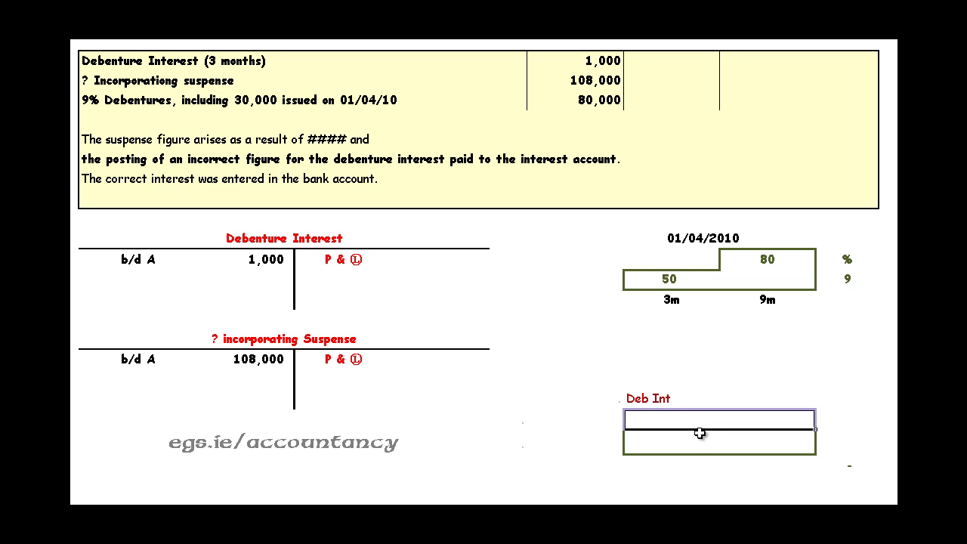
{"action": "type", "text": "50 @ 9% @ 3/12 ="}
{"action": "left_click", "coordinate": [864, 421]}
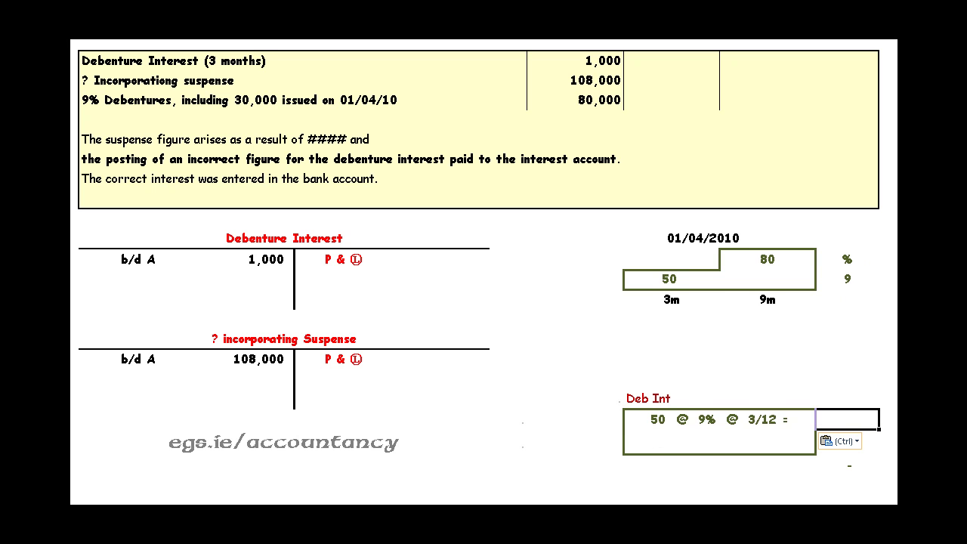
{"action": "type", "text": "1125"}
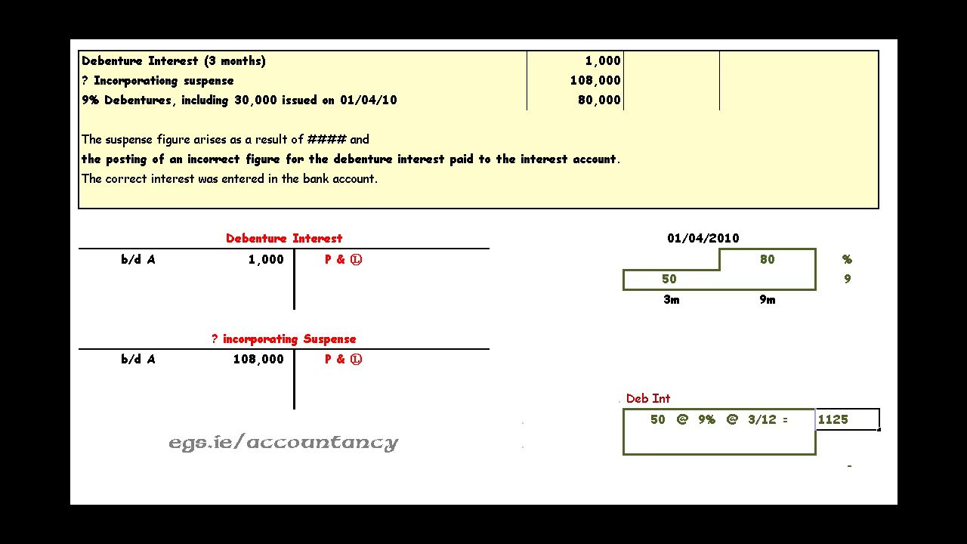
{"action": "key", "text": "Return"}
- Add the '80 @ 9% @ 9/12 =' working line with an interest amount of 5,400
{"action": "left_click", "coordinate": [730, 450]}
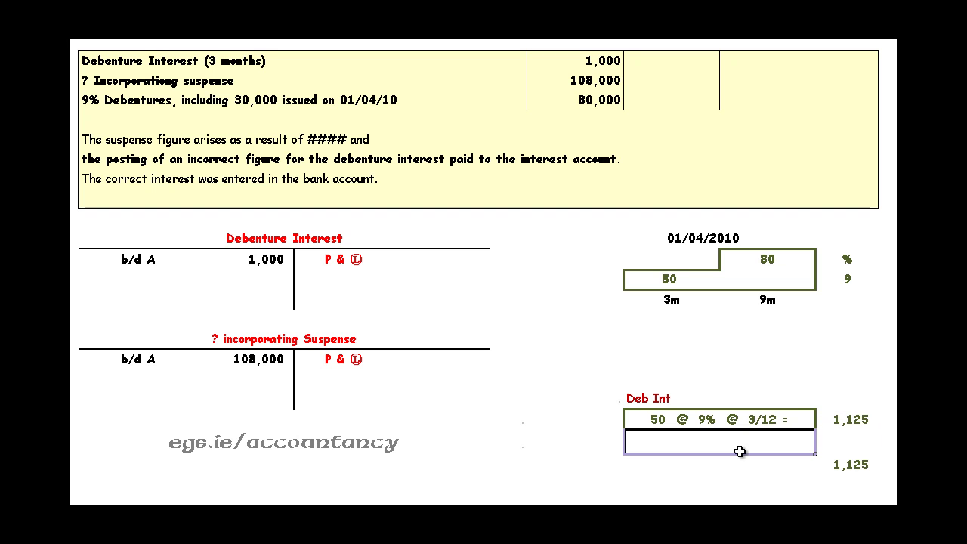
{"action": "type", "text": "80 @ 9% @ 9/12 ="}
{"action": "left_click", "coordinate": [847, 444]}
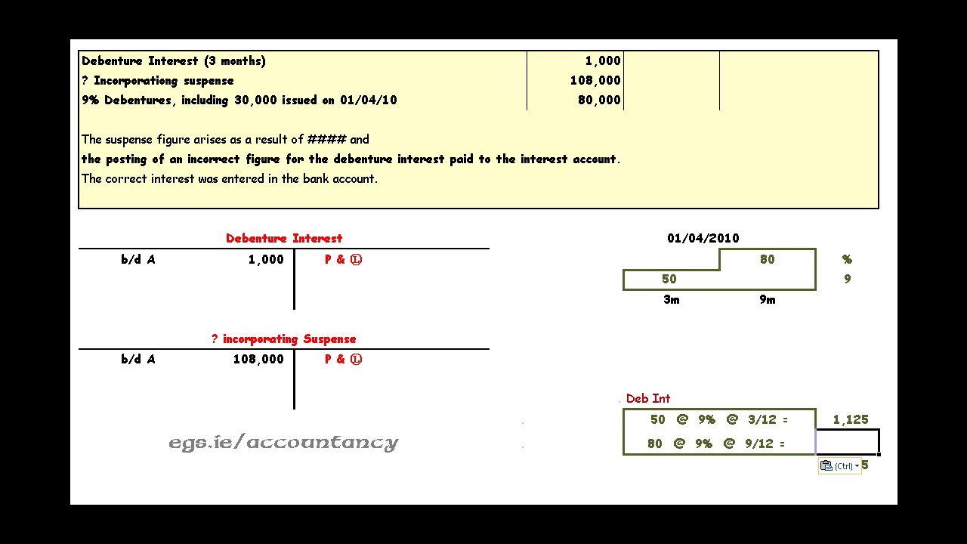
{"action": "type", "text": "5,400"}
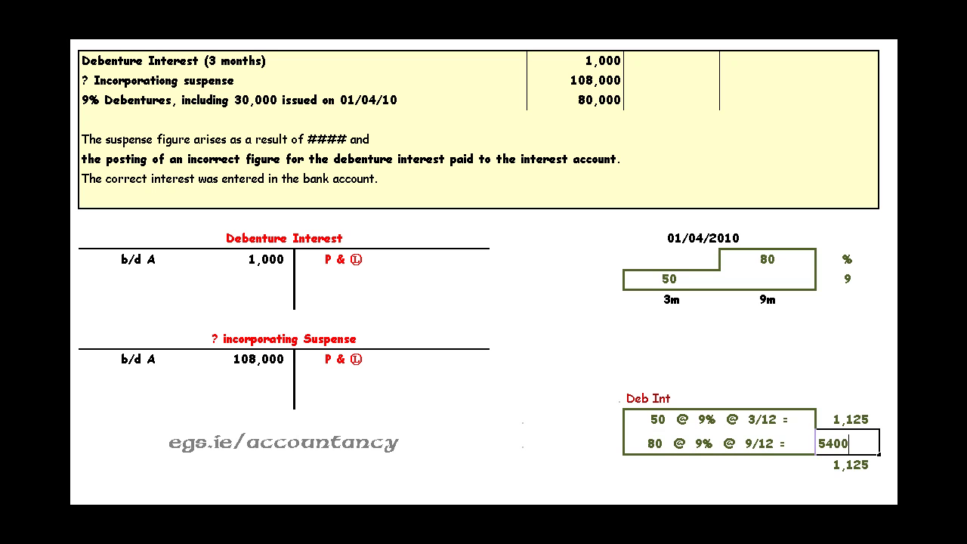
{"action": "key", "text": "Return"}
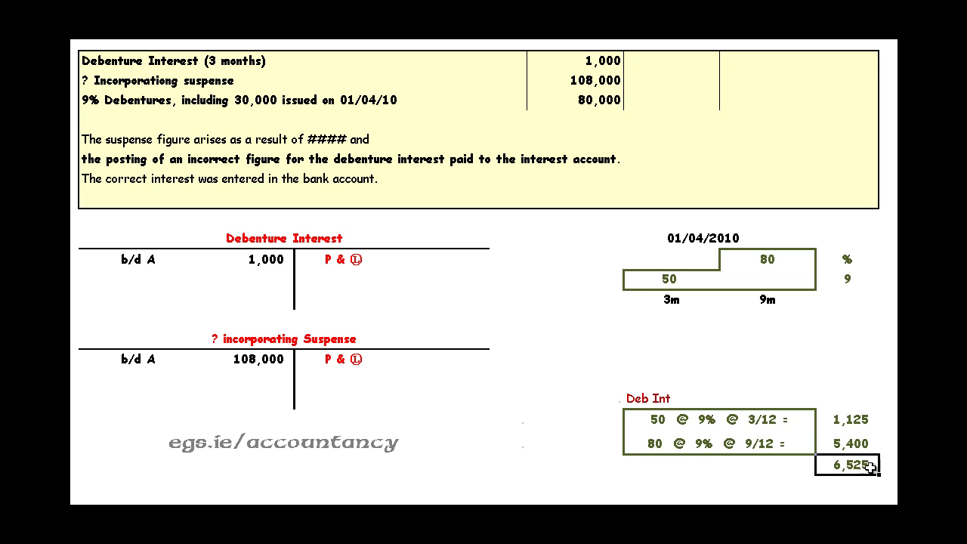
- Post 6,525 as the P & L amount in Debenture Interest
{"action": "left_click", "coordinate": [464, 260]}
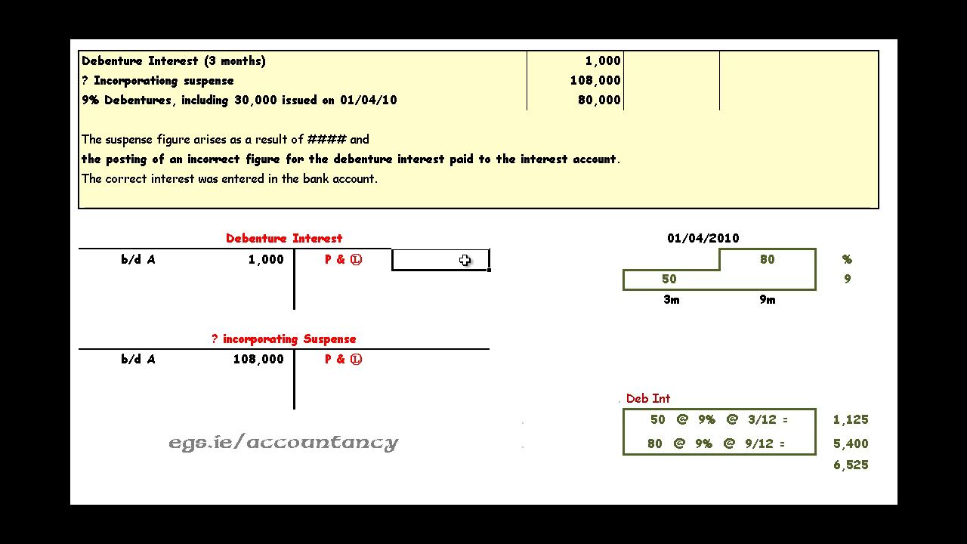
{"action": "type", "text": "6525"}
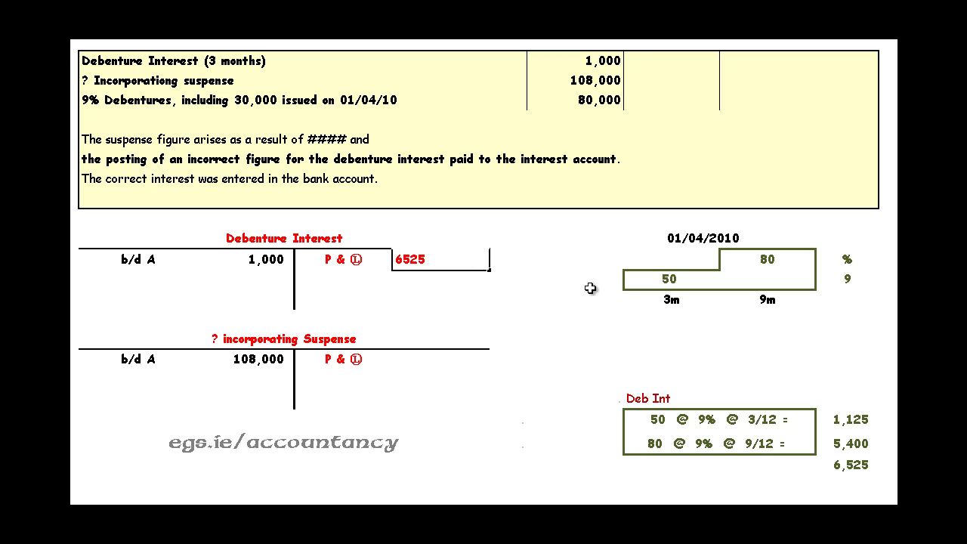
{"action": "key", "text": "Return"}
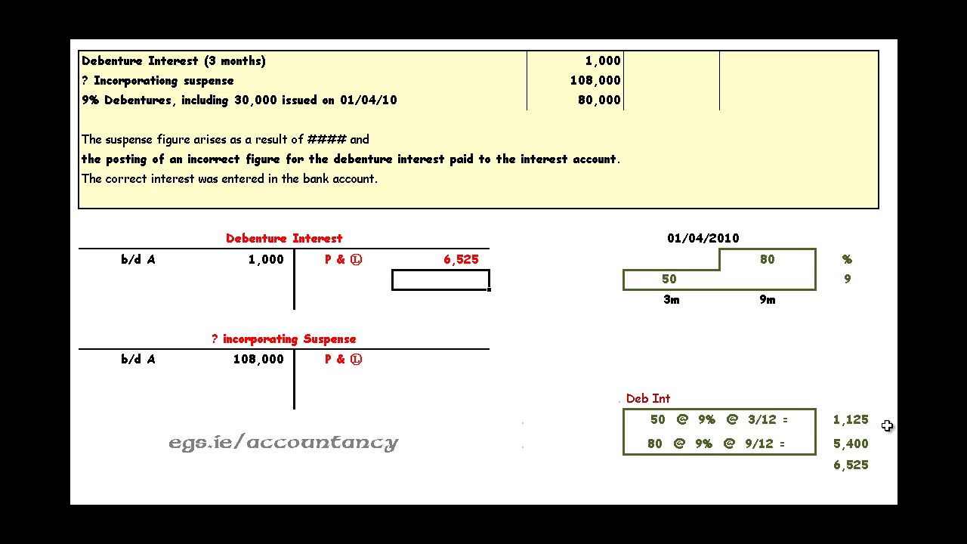
- Record 125 as a Debenture Interest debit under 1,000 and as a Suspense credit
{"action": "left_click", "coordinate": [857, 420]}
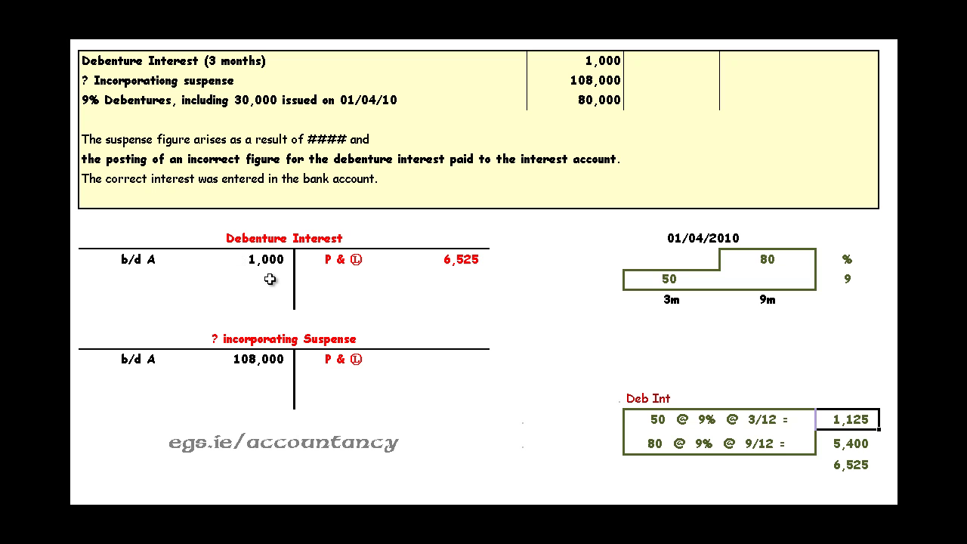
{"action": "key", "text": "ctrl+v"}
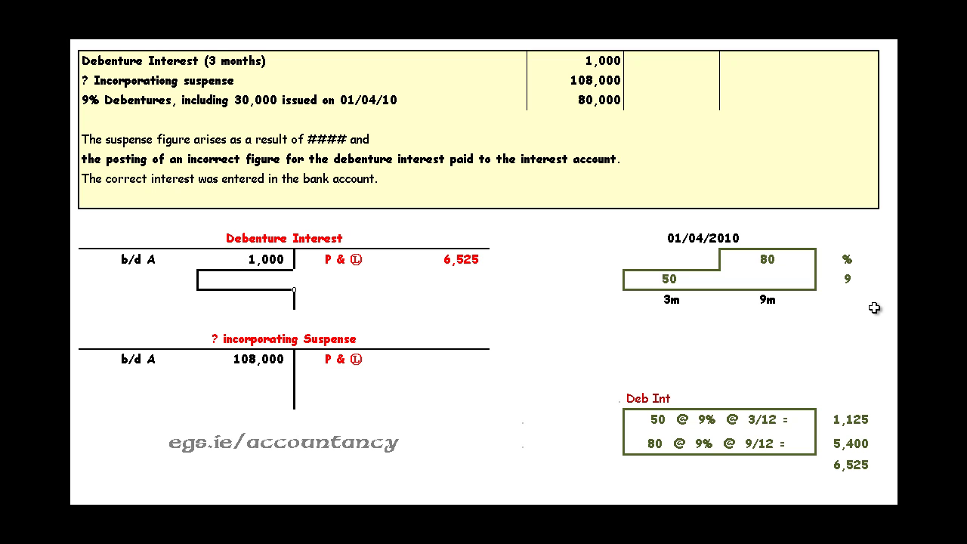
{"action": "type", "text": "125"}
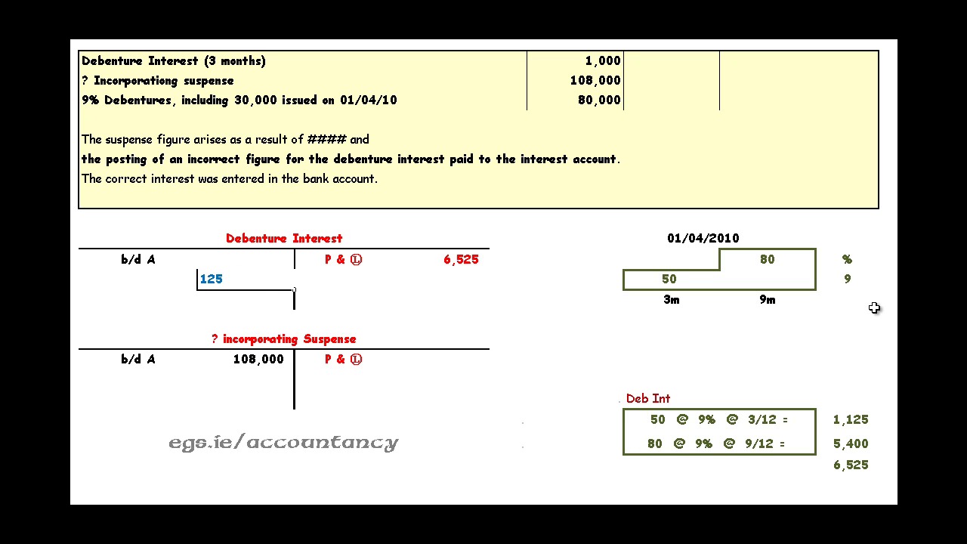
{"action": "key", "text": "Return"}
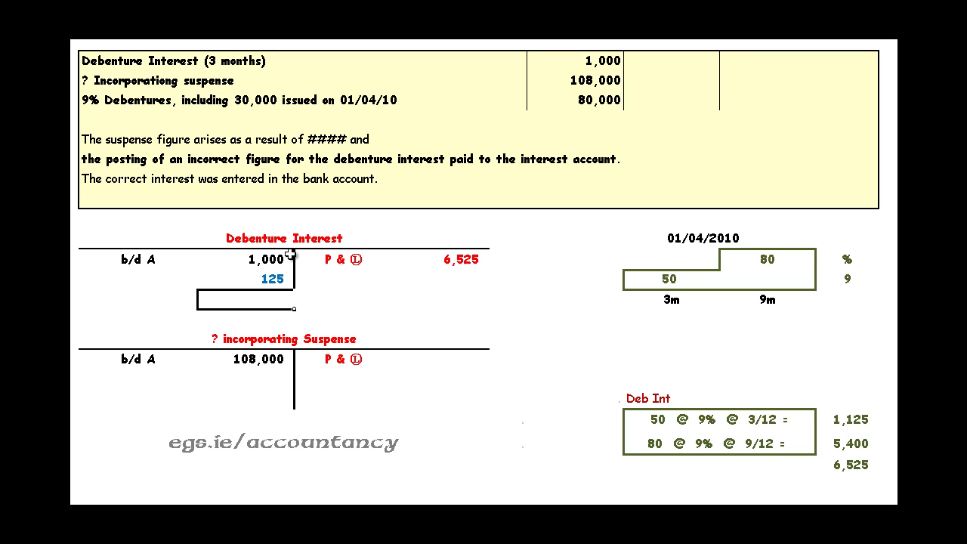
{"action": "left_click", "coordinate": [462, 382]}
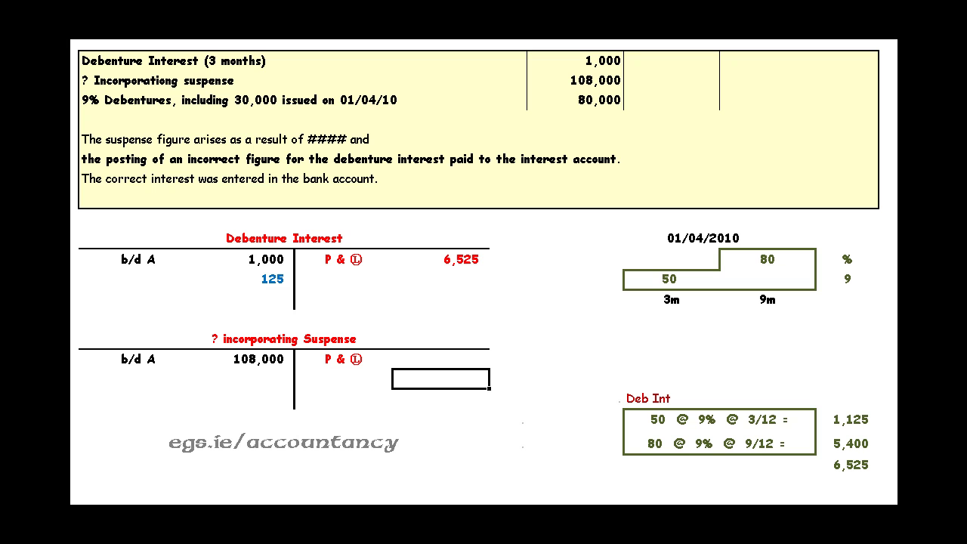
{"action": "type", "text": "125"}
{"action": "key", "text": "Return"}
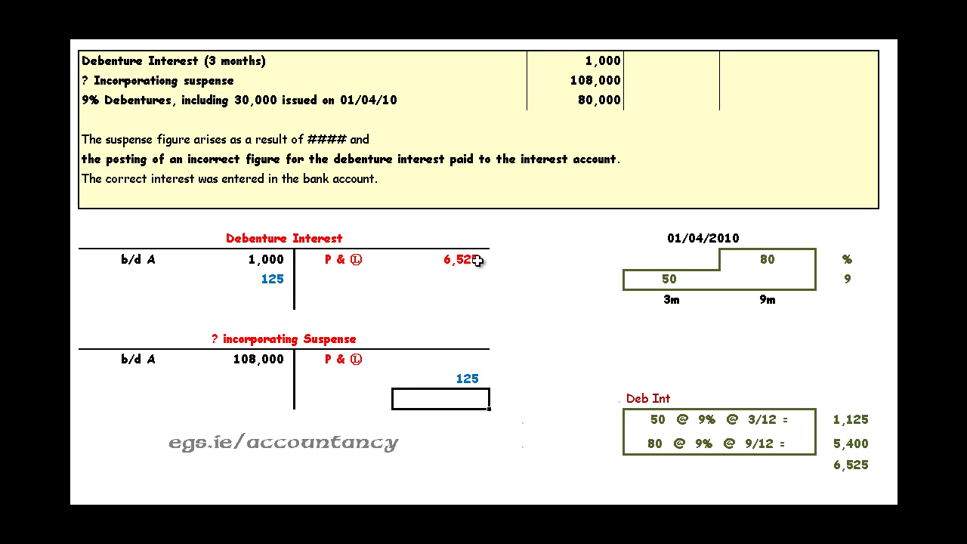
- Carry down a 5,400 liability labelled 'c/d L' on the Debenture Interest debit side
{"action": "left_click_drag", "start_coordinate": [329, 263], "coordinate": [449, 259]}
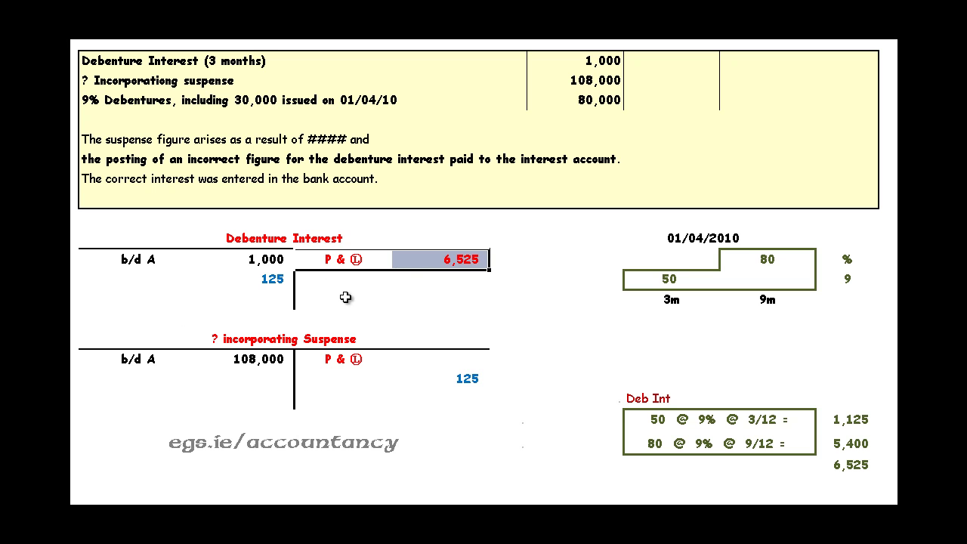
{"action": "left_click", "coordinate": [331, 295]}
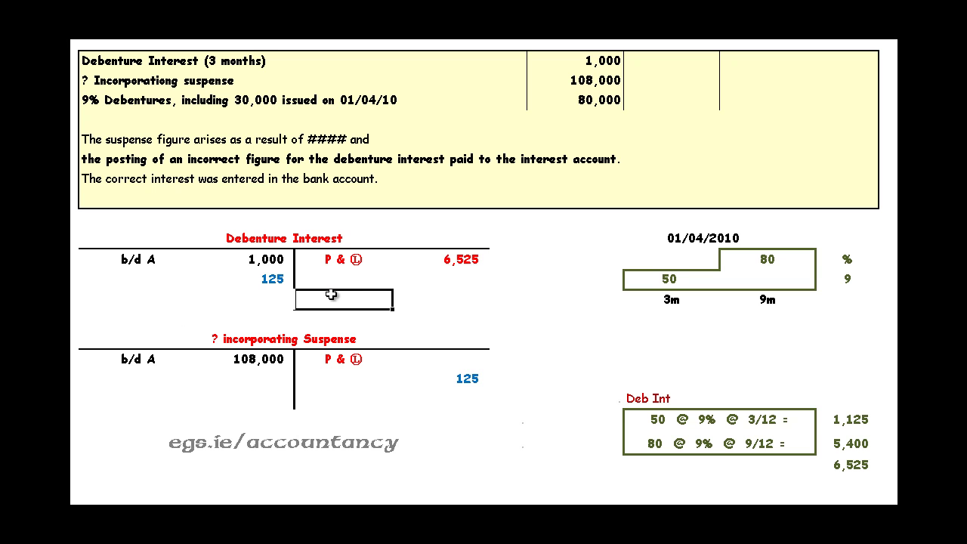
{"action": "left_click", "coordinate": [142, 302]}
{"action": "type", "text": "c"}
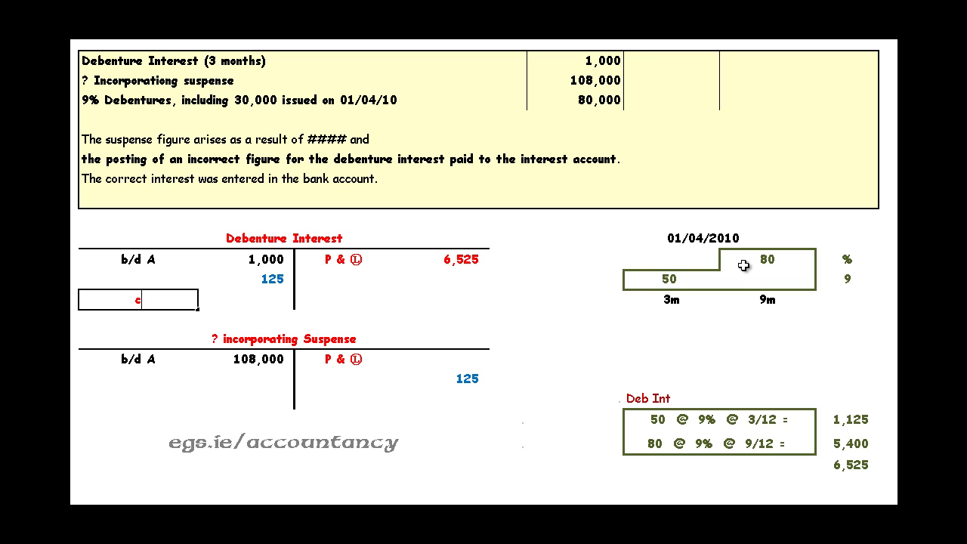
{"action": "type", "text": "/d L"}
{"action": "key", "text": "Tab"}
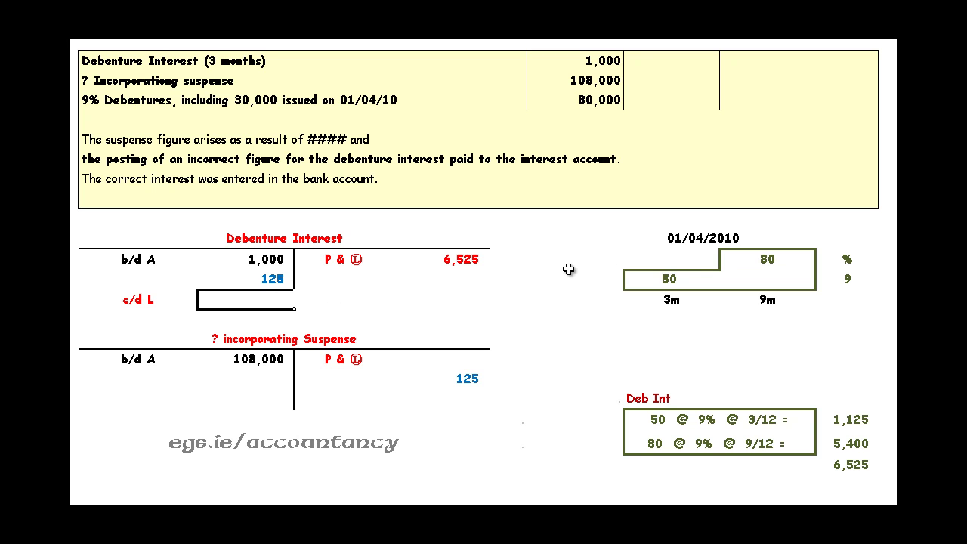
{"action": "type", "text": "5,400"}
{"action": "key", "text": "Return"}
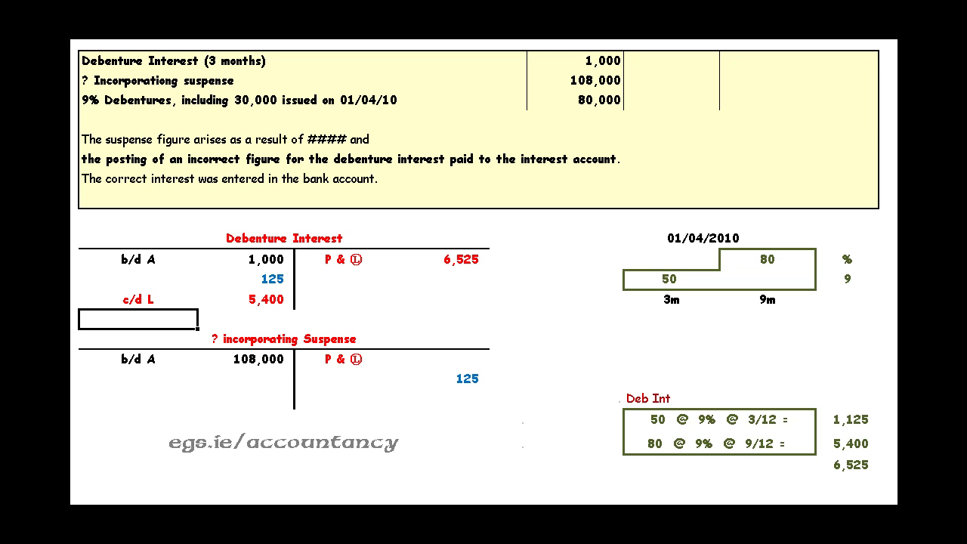
- Enter 107,875 as the P & L amount on the Suspense credit side
{"action": "left_click", "coordinate": [433, 361]}
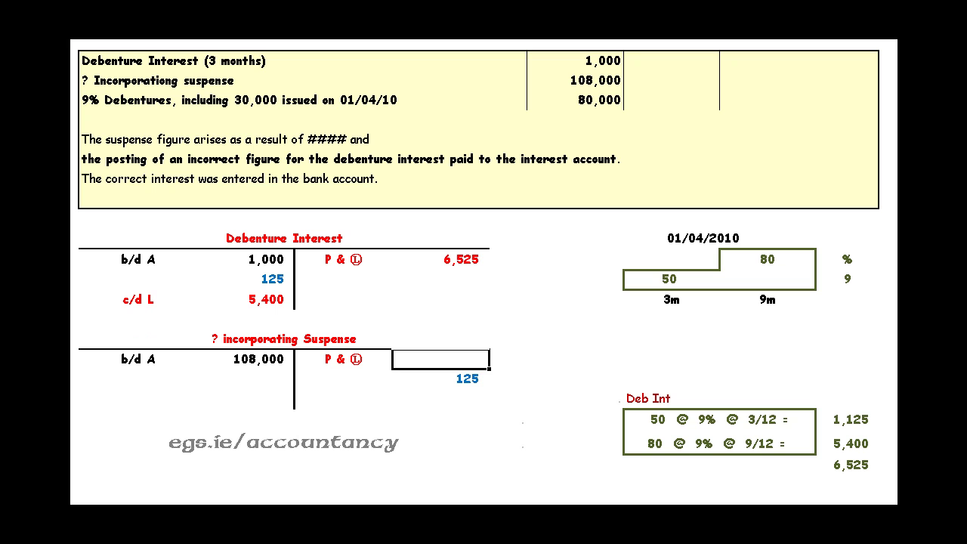
{"action": "type", "text": "1078"}
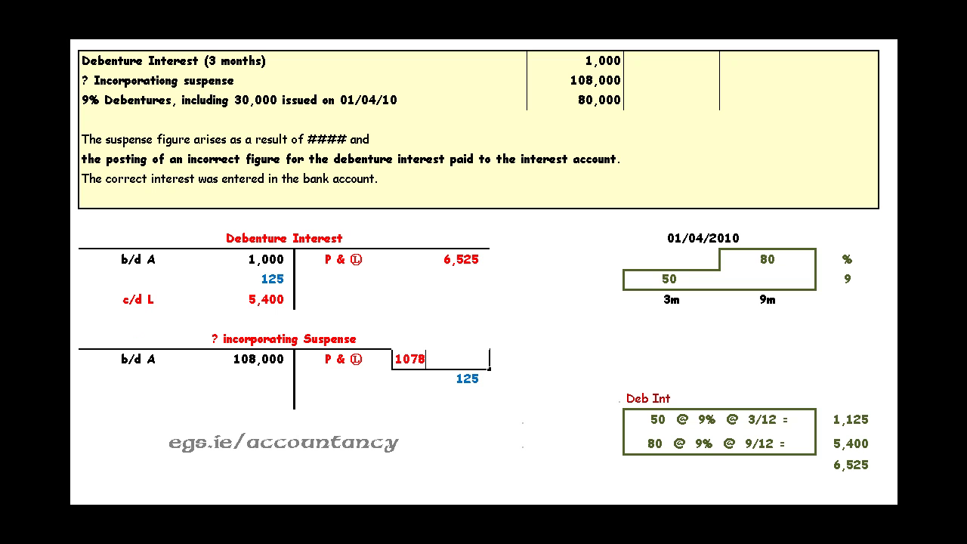
{"action": "type", "text": "75"}
{"action": "key", "text": "Tab"}
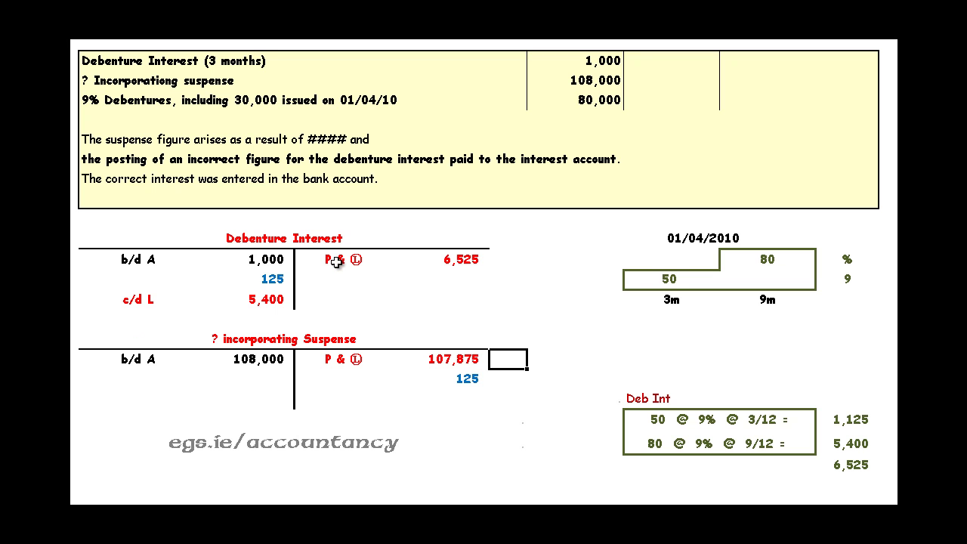
- Highlight the 6,525 and 107,875 P & L postings and the c/d L entry for review
{"action": "left_click_drag", "start_coordinate": [334, 260], "coordinate": [452, 263]}
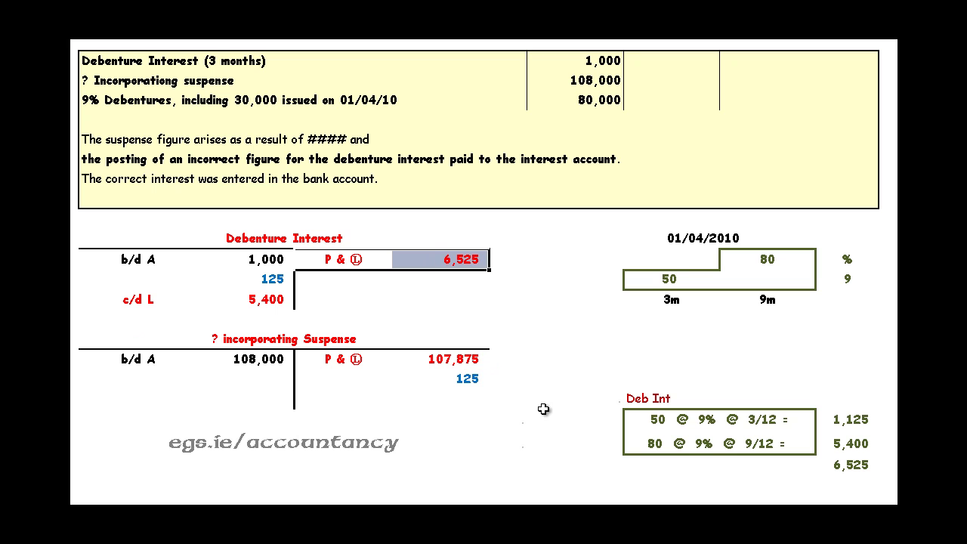
{"action": "left_click_drag", "start_coordinate": [327, 360], "coordinate": [423, 360]}
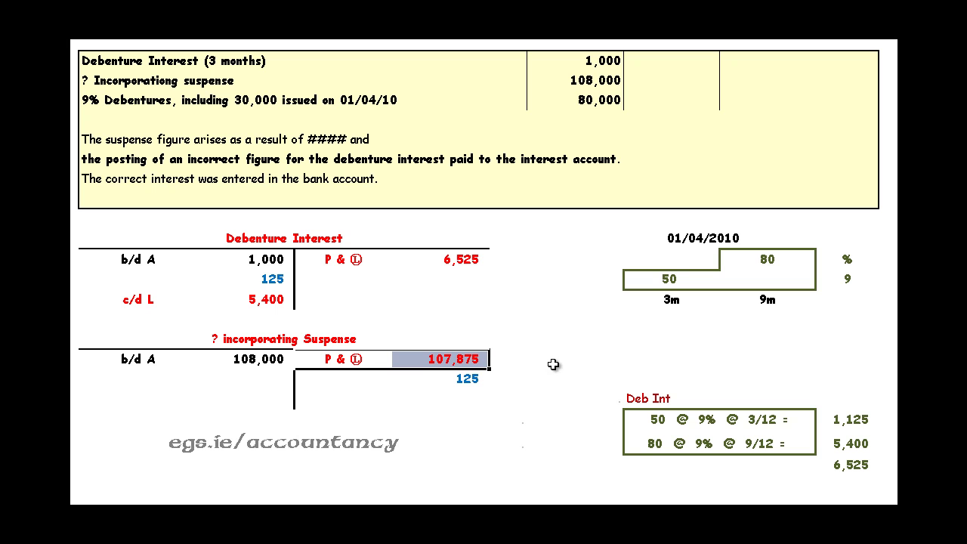
{"action": "left_click", "coordinate": [144, 300]}
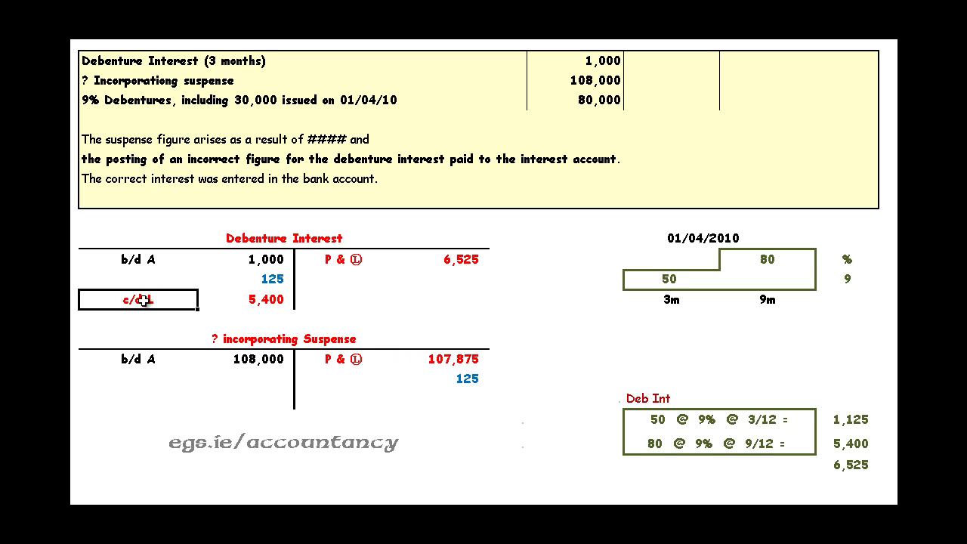